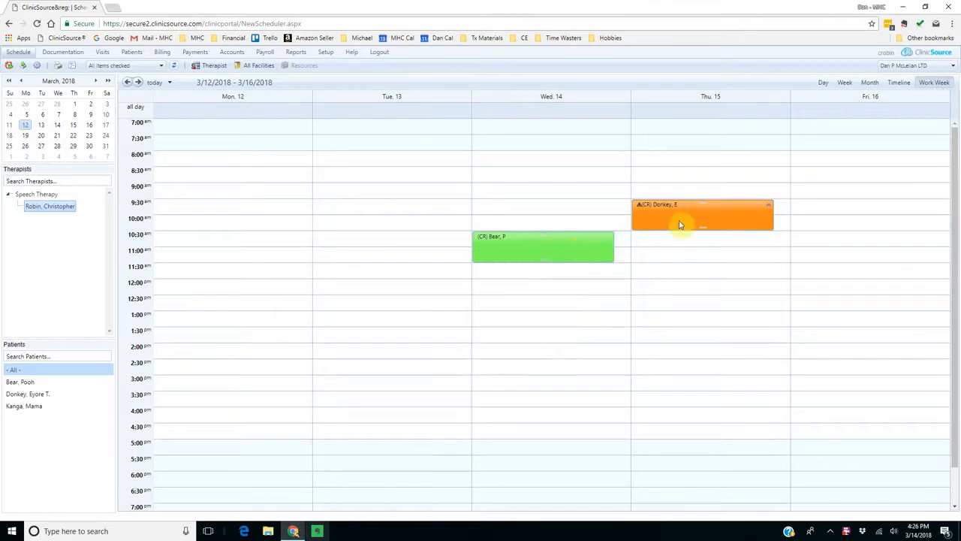
# - Preview the details of the Thursday 9:30 AM and Wednesday 10:30 AM appointments
pyautogui.moveTo(680, 224)
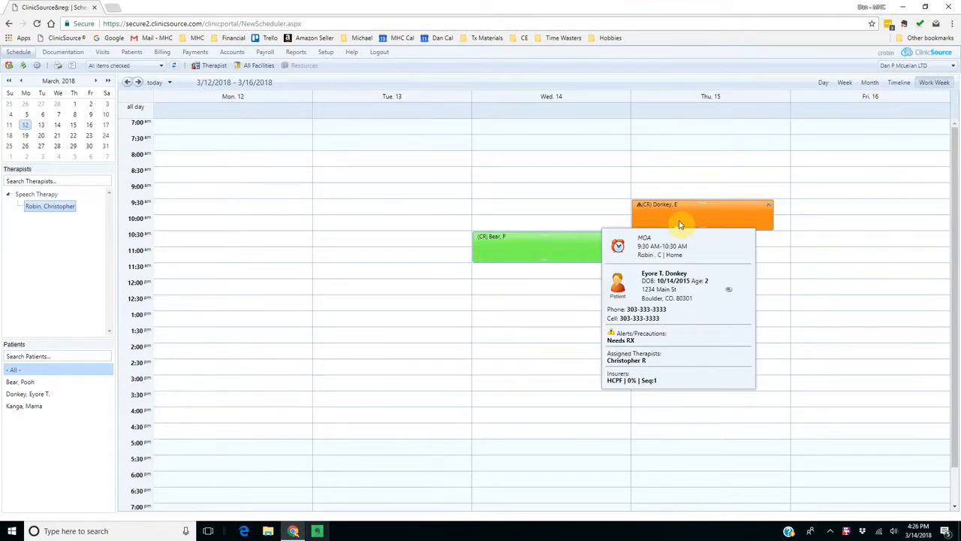
pyautogui.click(680, 224)
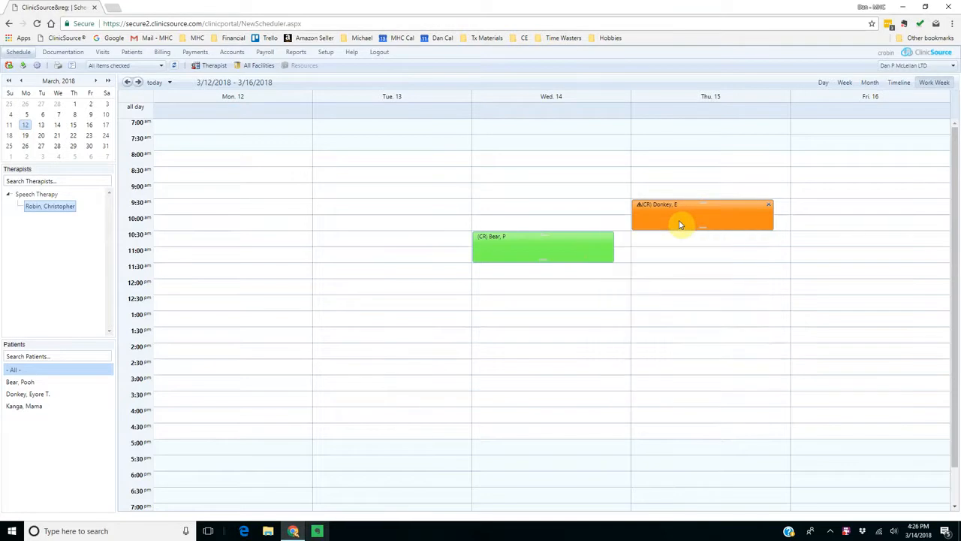
pyautogui.moveTo(680, 223); pyautogui.dragTo(542, 252)
pyautogui.moveTo(543, 249)
pyautogui.moveTo(692, 214)
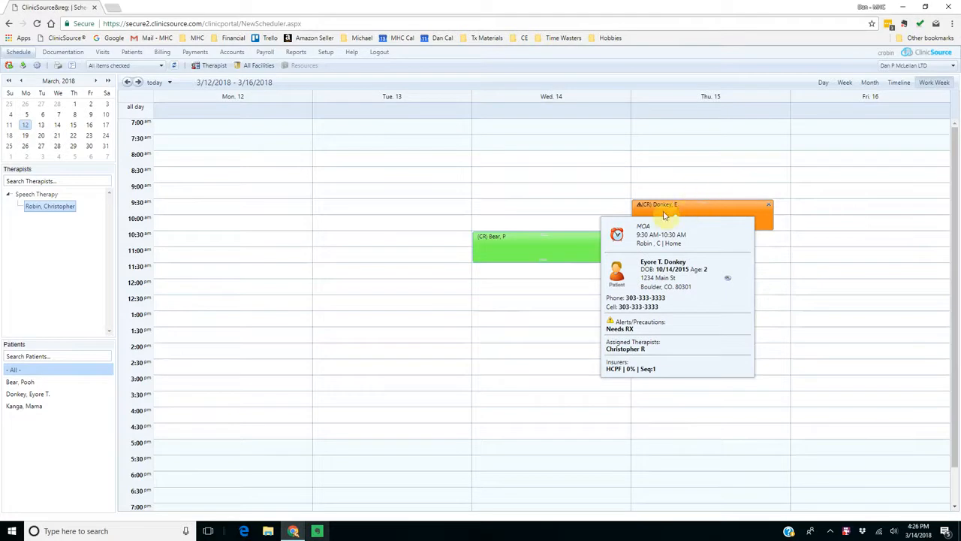
# - Open the visit for the Wednesday 10:30 AM appointment and insert the .SOAP Note - ST template
pyautogui.doubleClick(528, 255)
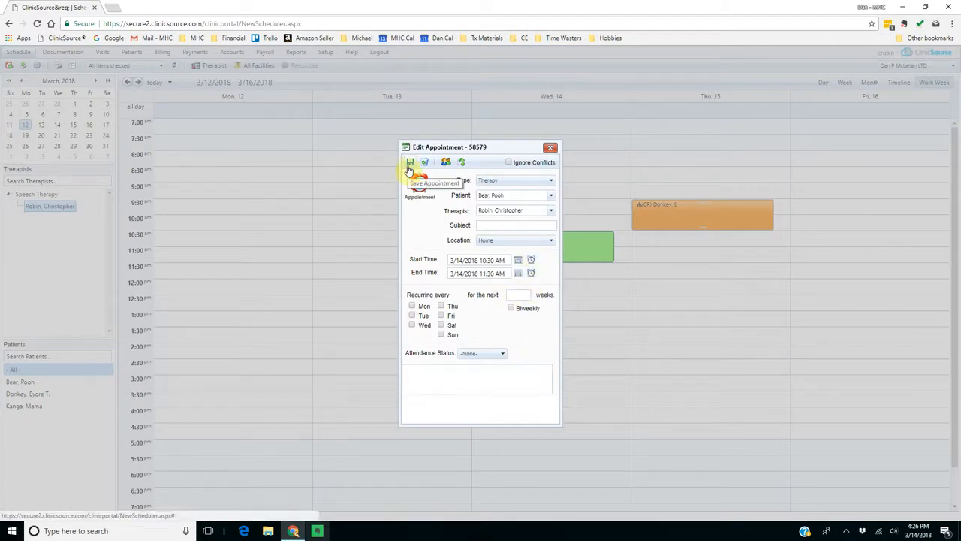
pyautogui.click(446, 163)
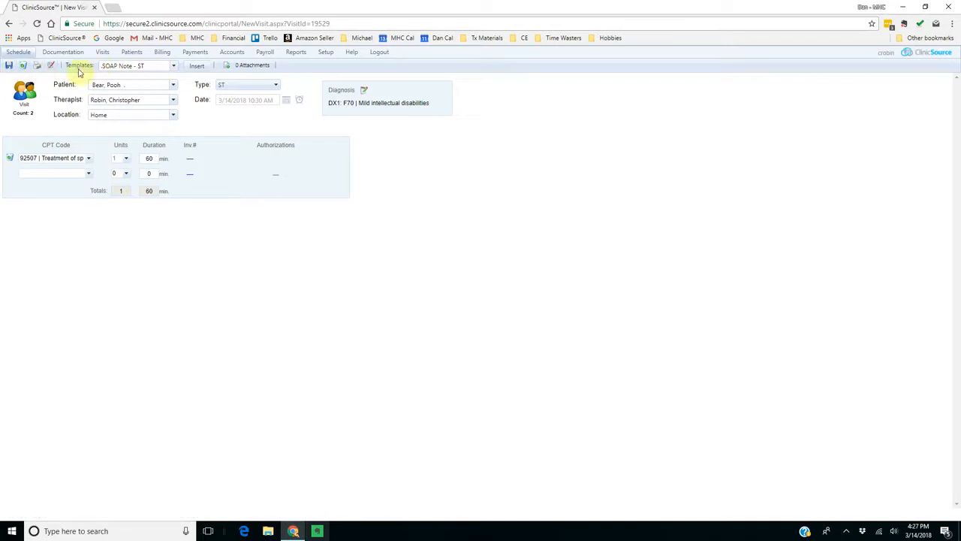
pyautogui.click(175, 69)
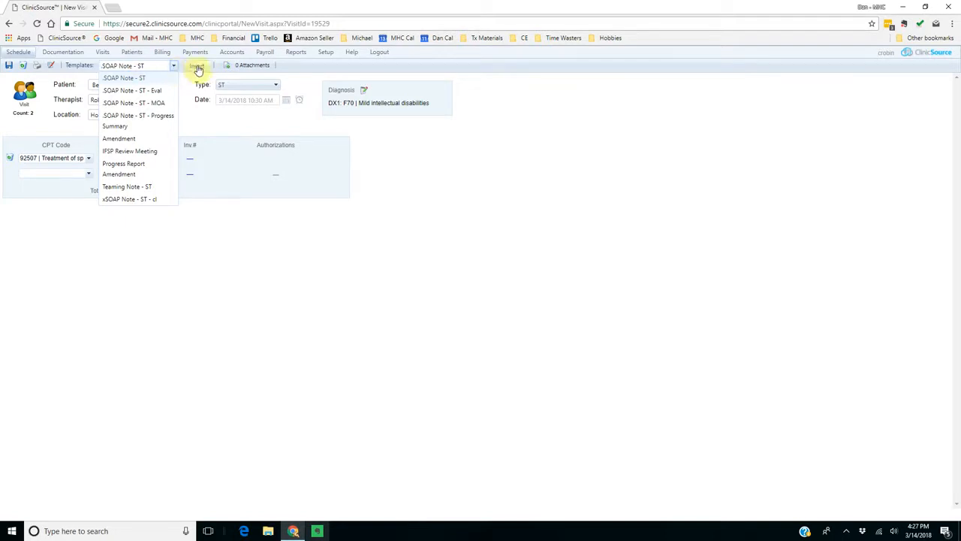
pyautogui.click(197, 67)
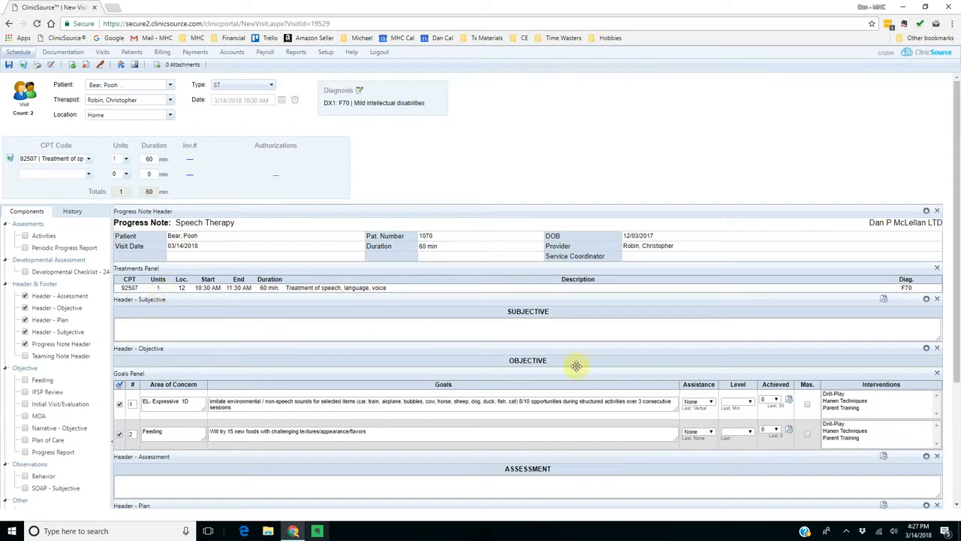
# - Preview the previous document's Subjective entry without copying it into the note
pyautogui.click(503, 325)
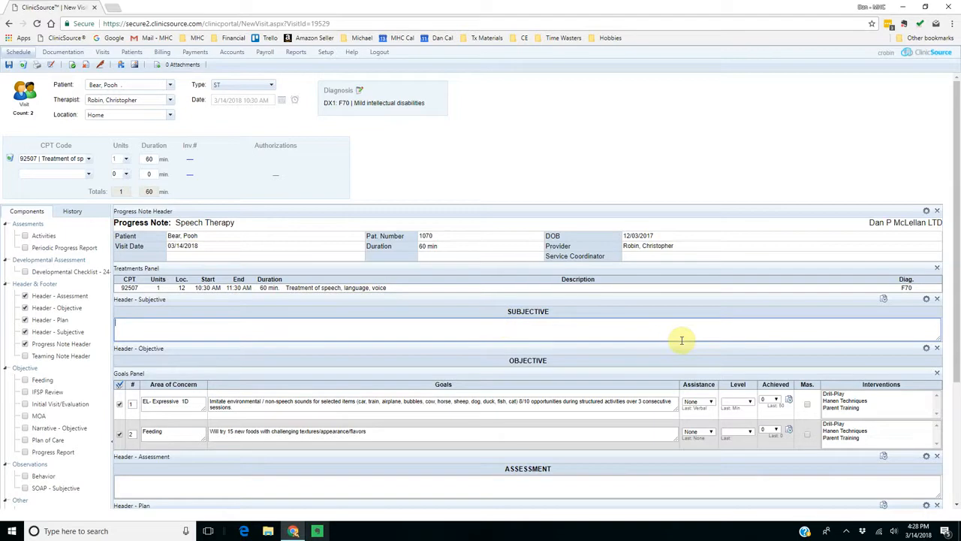
pyautogui.click(884, 302)
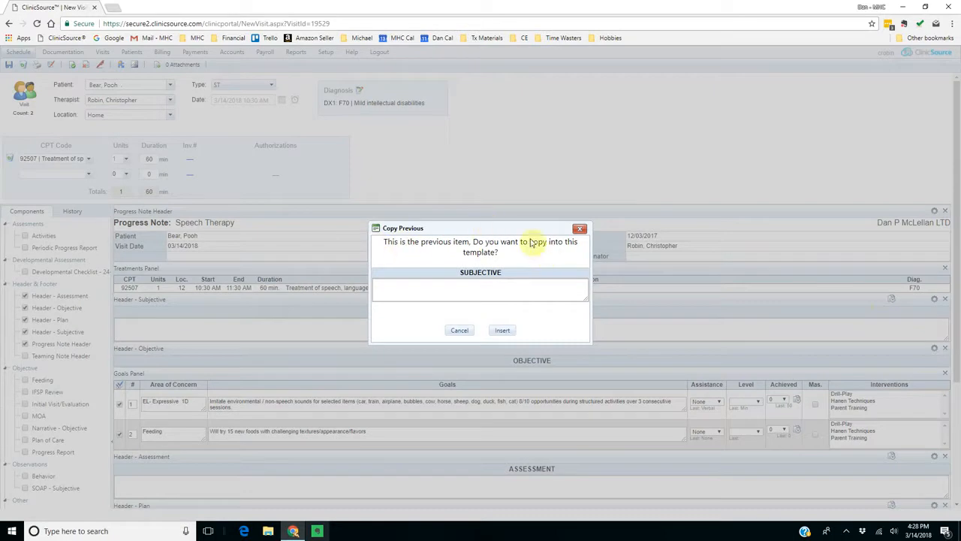
pyautogui.click(459, 331)
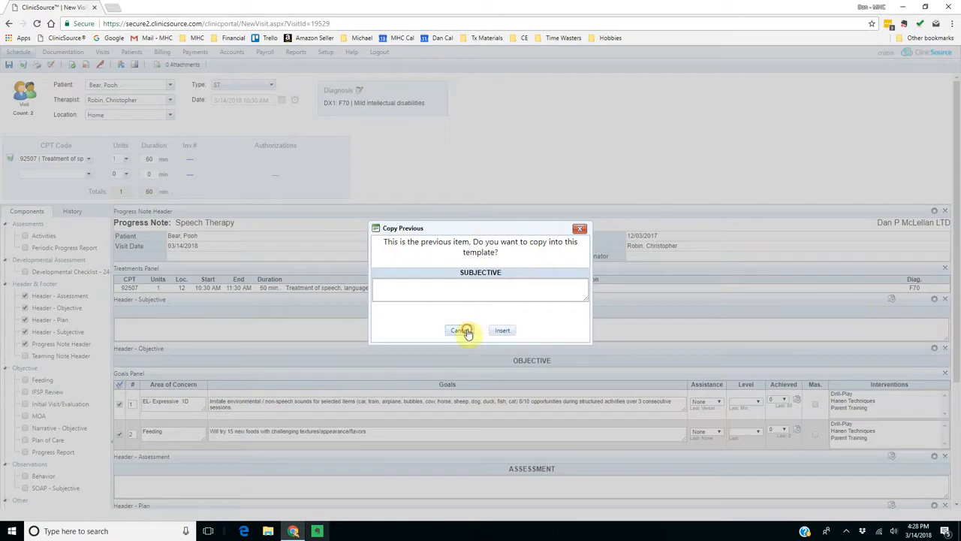
# - Review the Assistance and Level options for the EL- Expressive 1D goal and set its Achieved value to 50
pyautogui.scroll(-3, 541, 358)
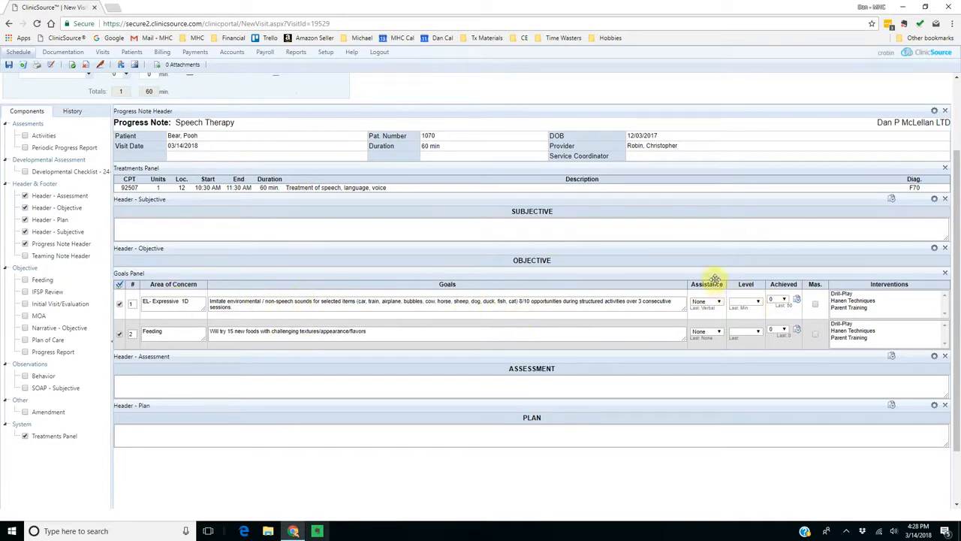
pyautogui.click(713, 304)
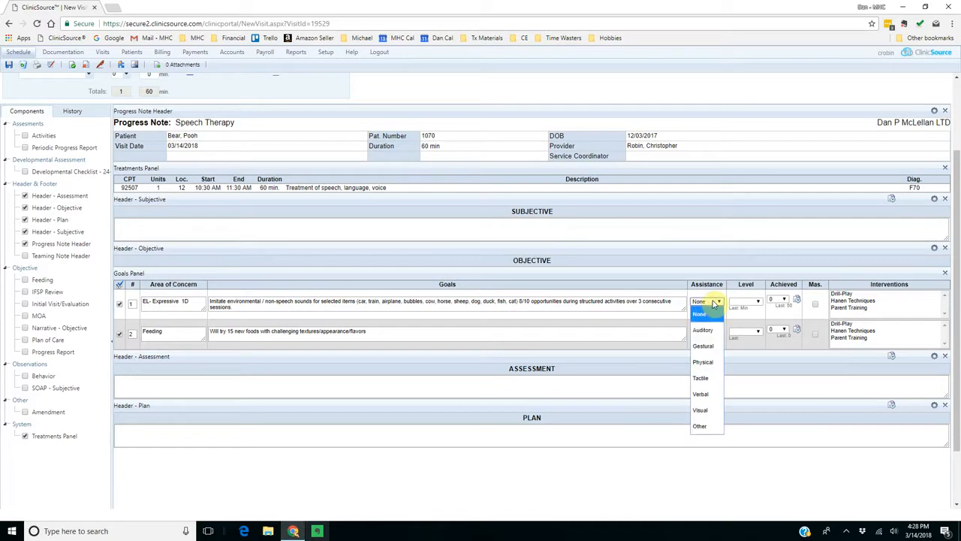
pyautogui.click(756, 301)
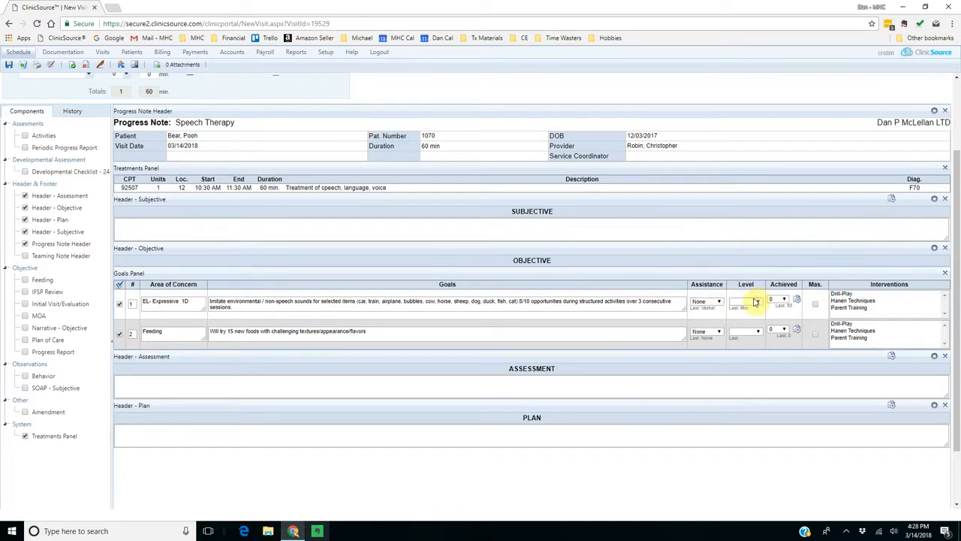
pyautogui.click(756, 302)
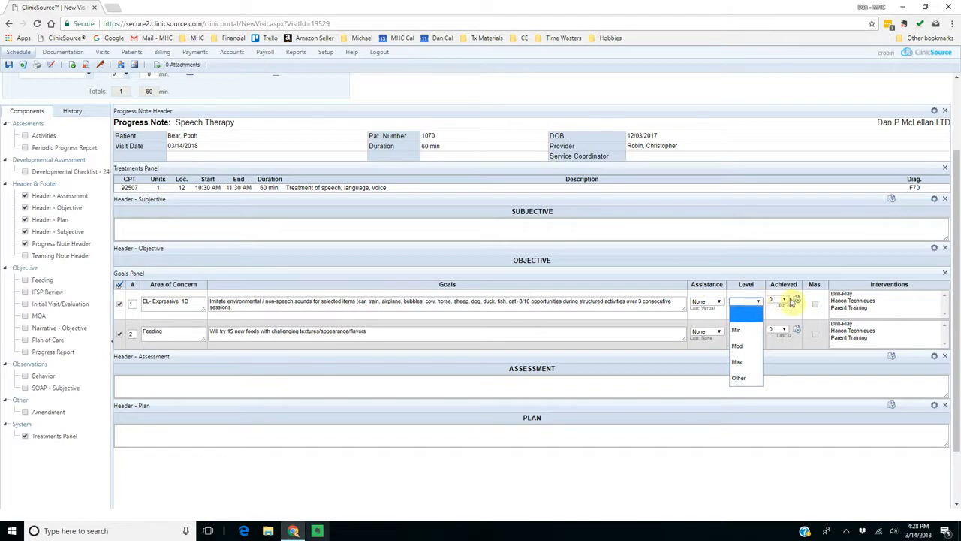
pyautogui.click(781, 301)
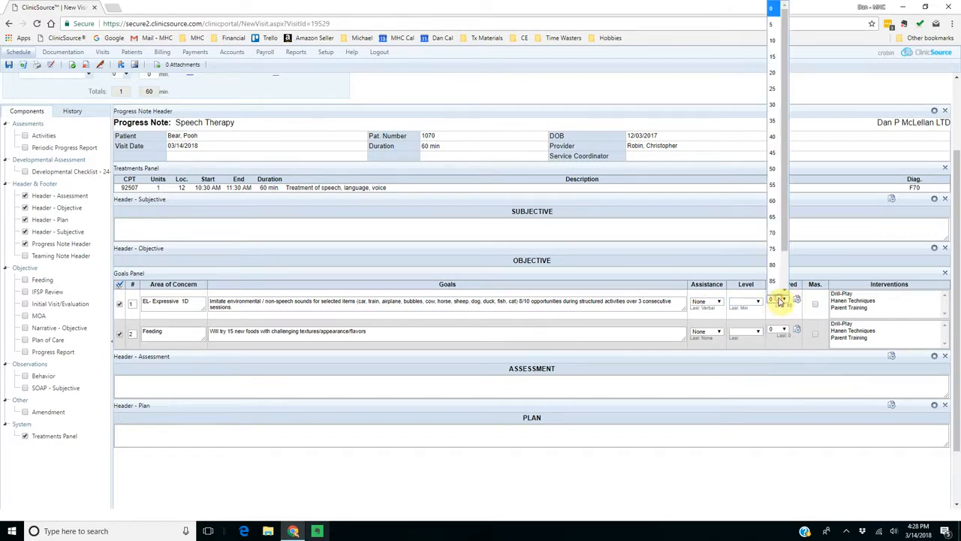
pyautogui.click(781, 301)
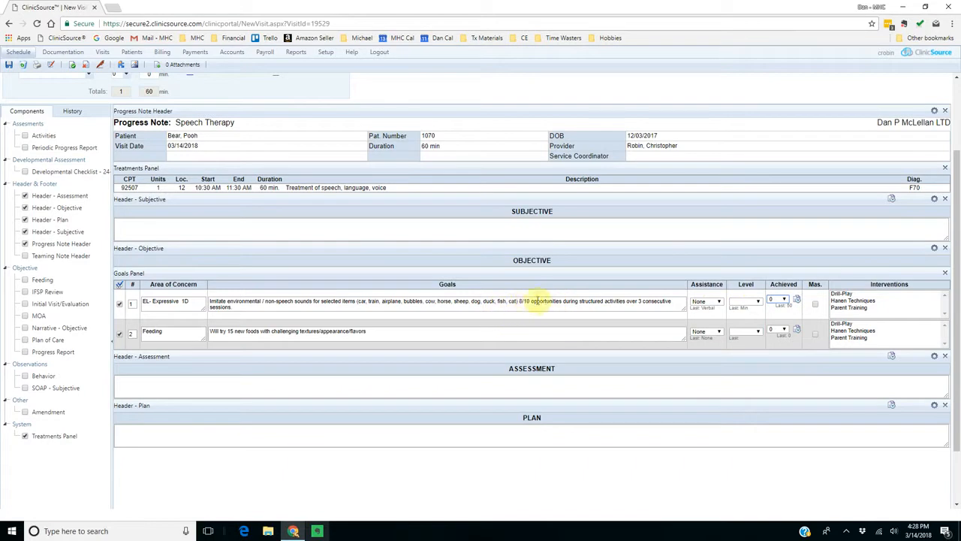
pyautogui.click(782, 299)
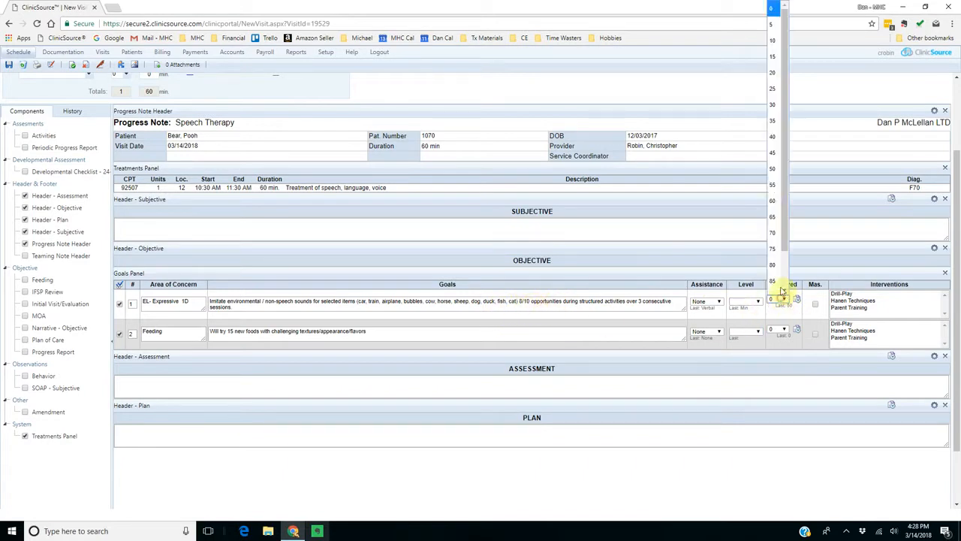
pyautogui.click(771, 175)
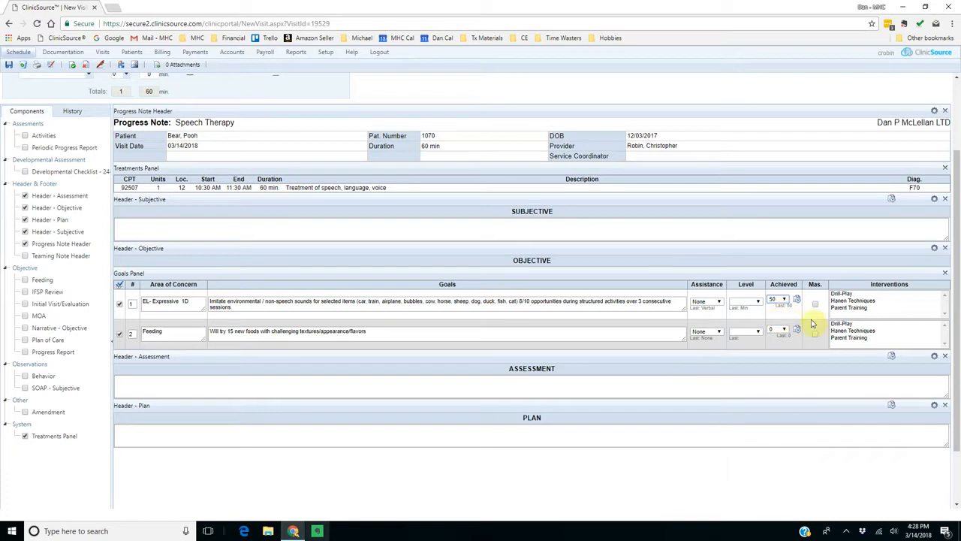
# - Select Drill-Play and Hanen Techniques as interventions for goal 1, and Drill-Play and Parent Training for the Feeding goal
pyautogui.click(840, 295)
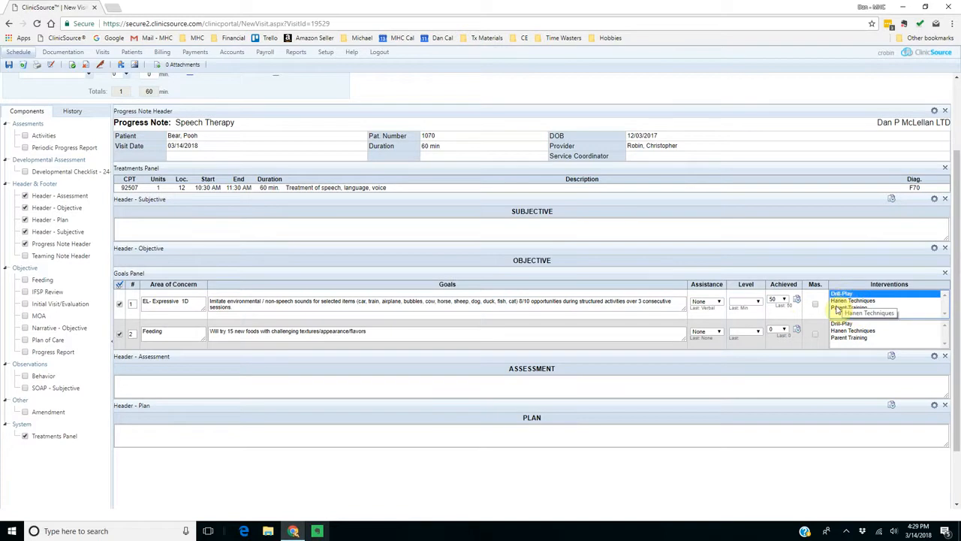
pyautogui.keyDown('ctrl'); pyautogui.click(840, 301); pyautogui.keyUp('ctrl')
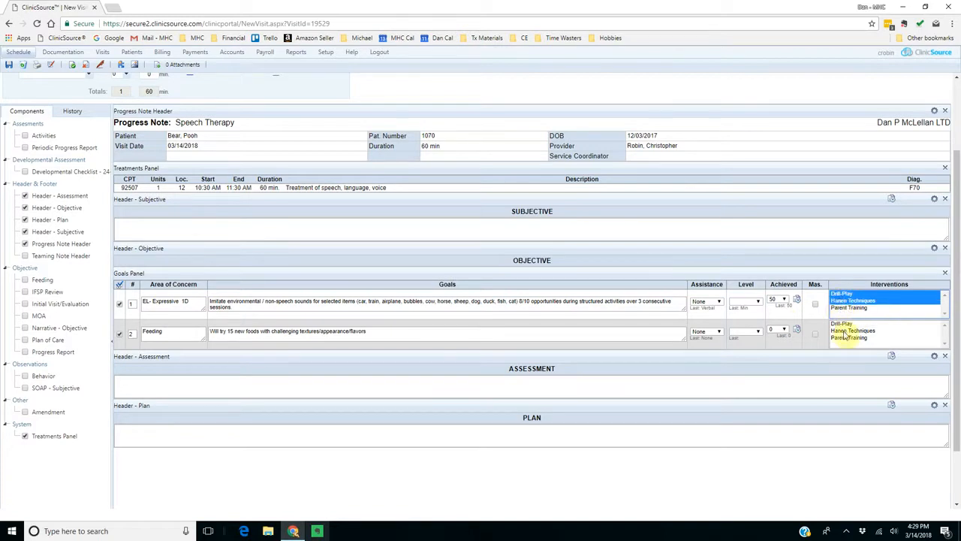
pyautogui.click(842, 324)
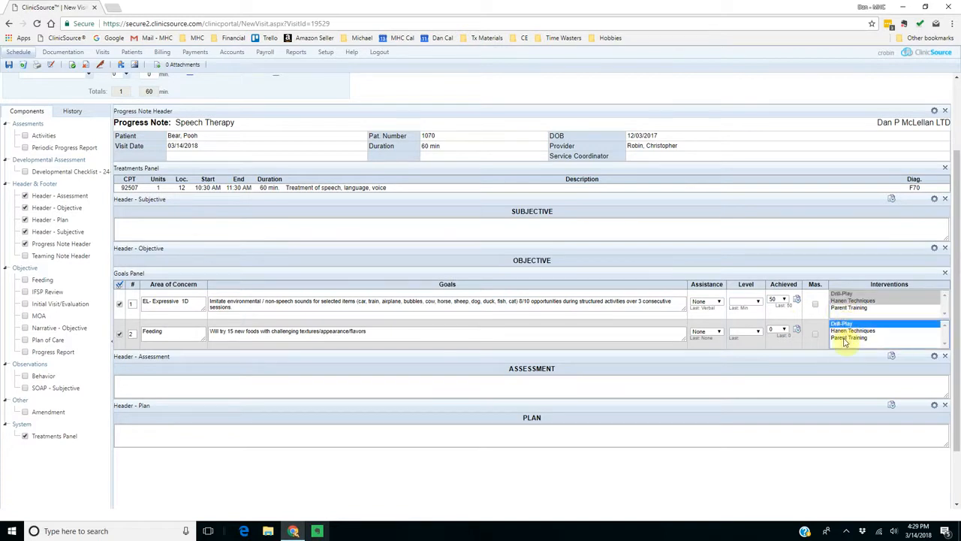
pyautogui.keyDown('ctrl'); pyautogui.click(844, 338); pyautogui.keyUp('ctrl')
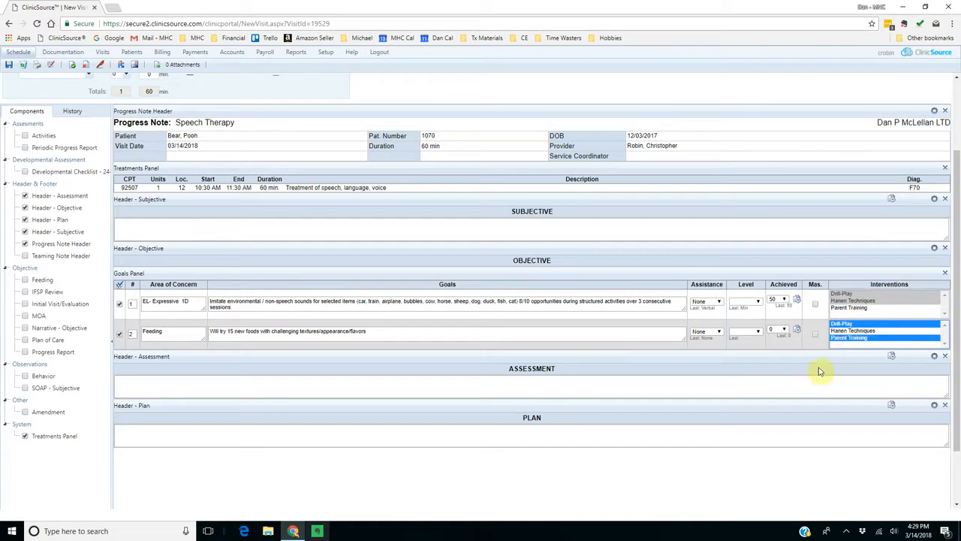
# - Electronically sign the speech therapy progress note, leaving its Assessment and Plan sections blank
pyautogui.click(640, 384)
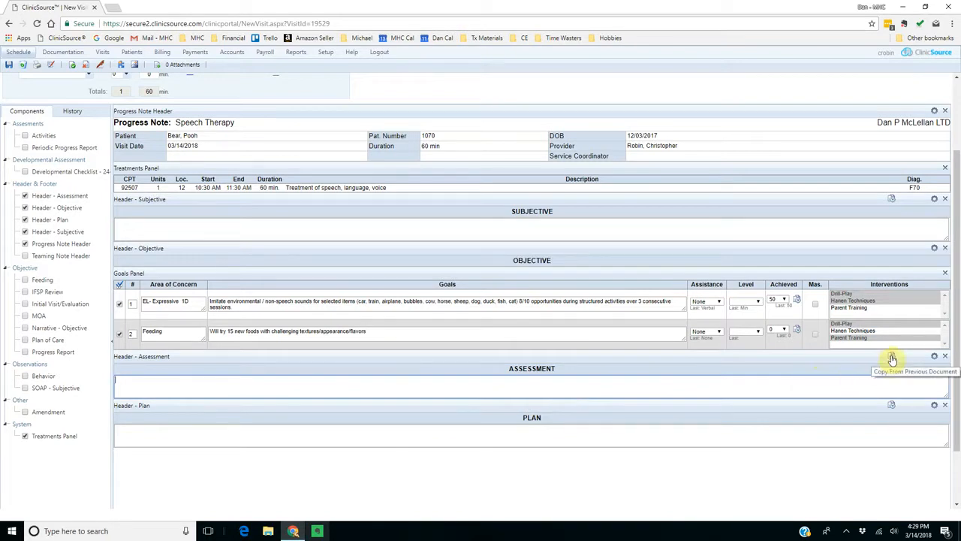
pyautogui.click(467, 436)
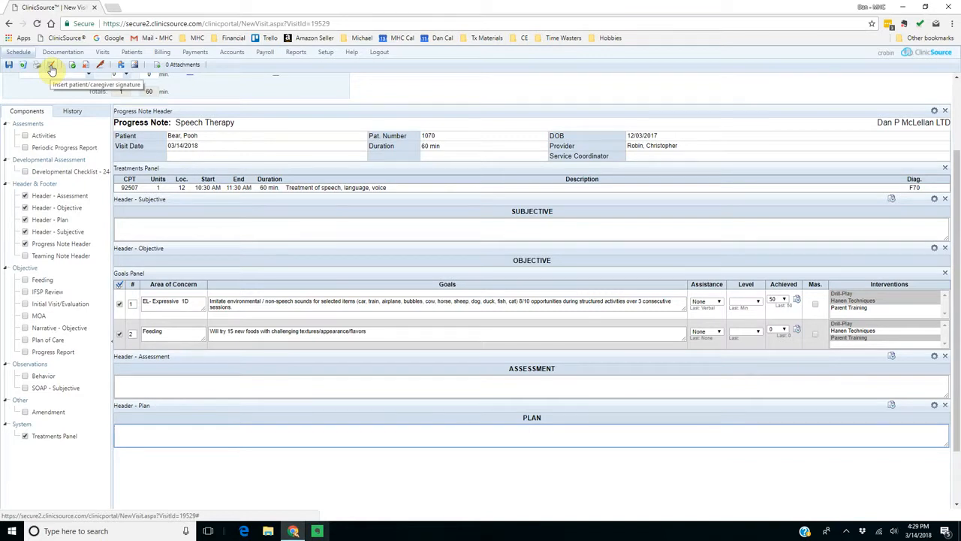
pyautogui.click(102, 70)
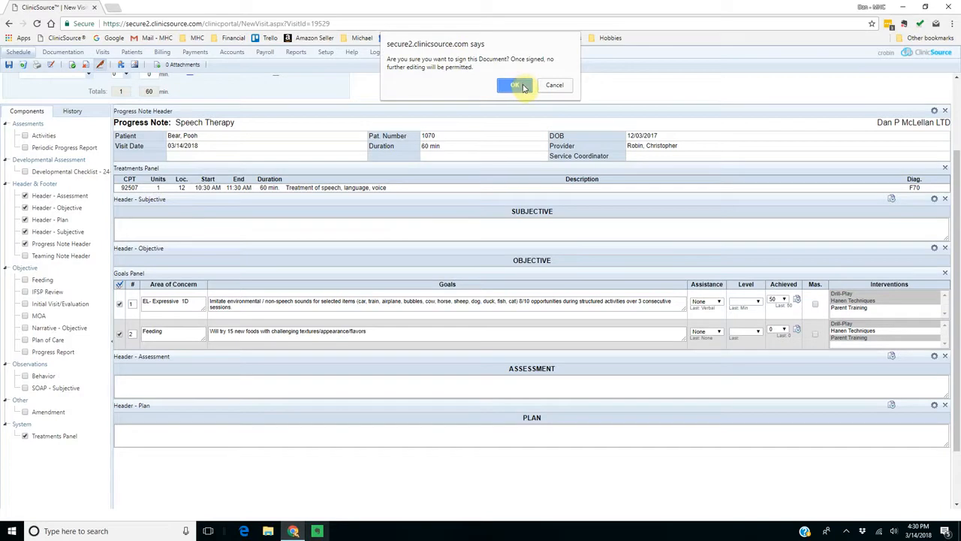
pyautogui.click(522, 86)
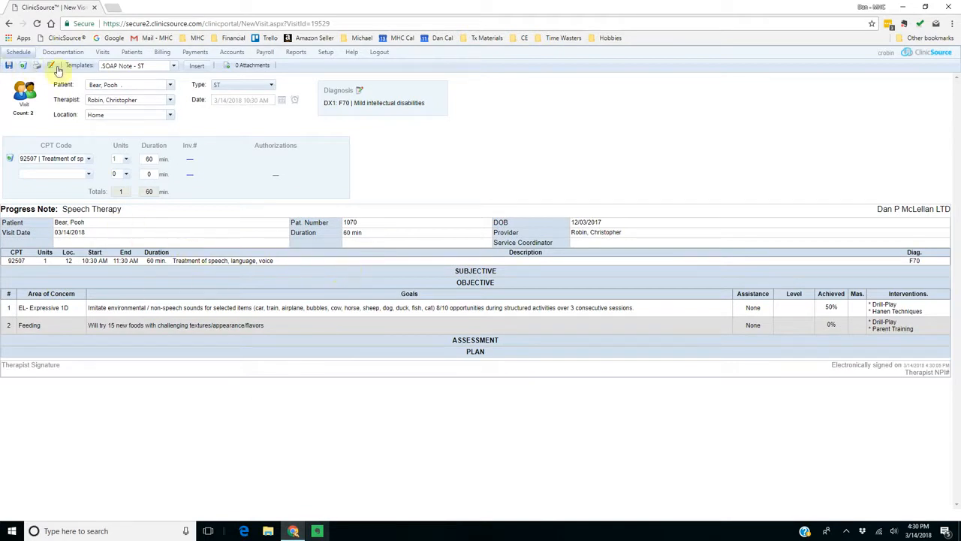
# - Insert the Amendment template into the signed visit
pyautogui.click(175, 67)
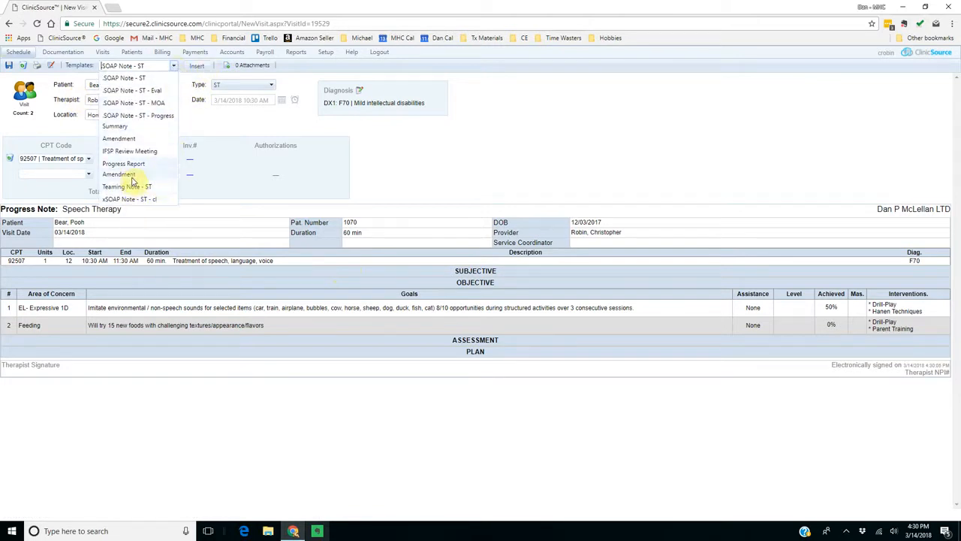
pyautogui.click(128, 139)
pyautogui.click(196, 66)
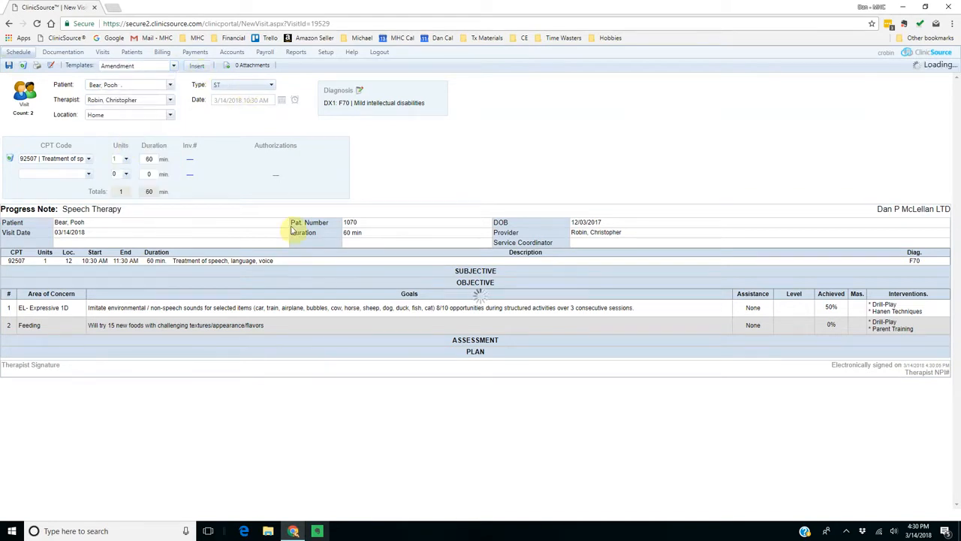
# - Review the amendment's Purpose options and sign the amendment with its purpose and text left blank
pyautogui.scroll(-2, 343, 392)
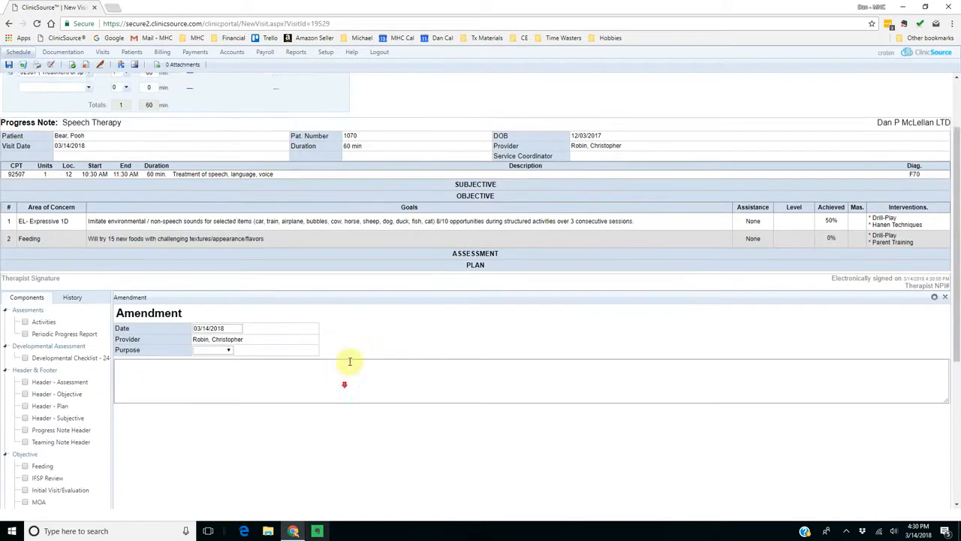
pyautogui.scroll(-2, 349, 361)
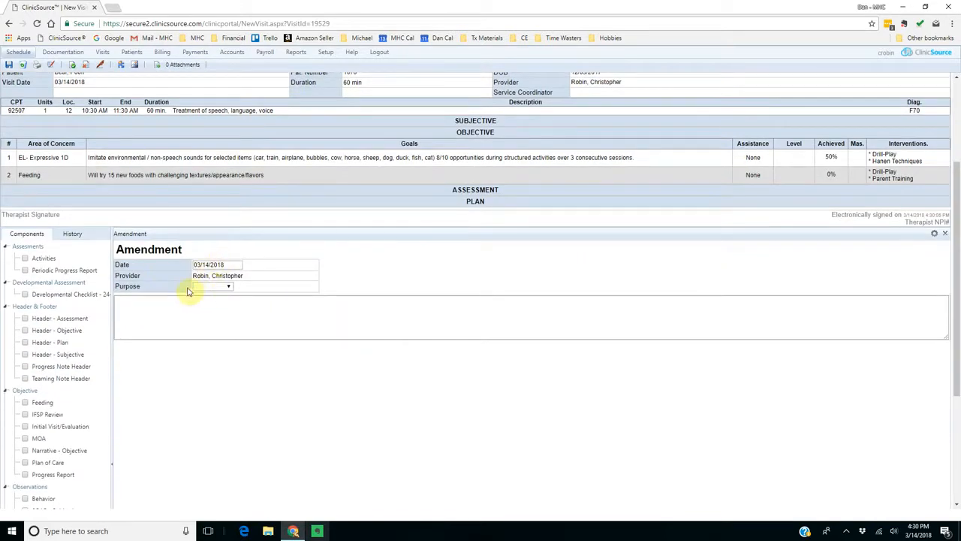
pyautogui.click(211, 287)
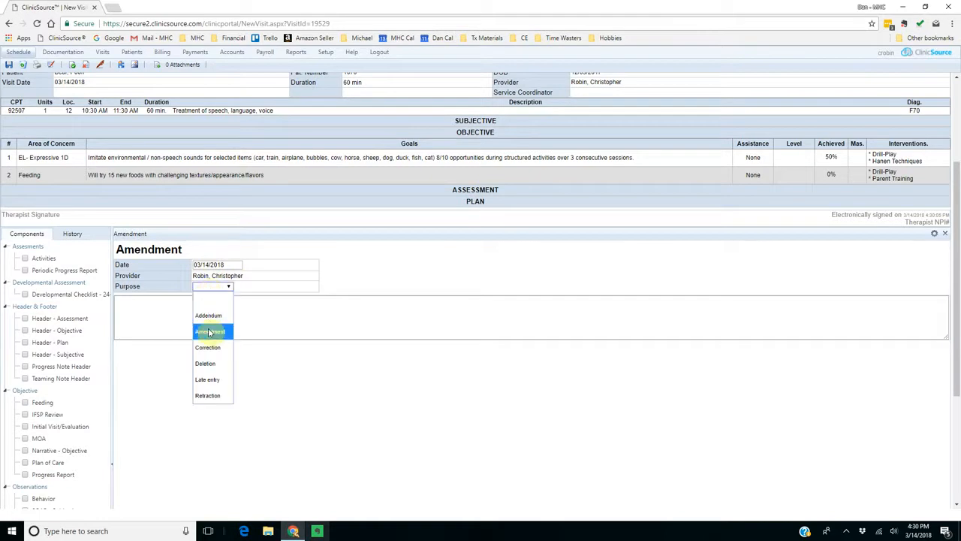
pyautogui.click(277, 320)
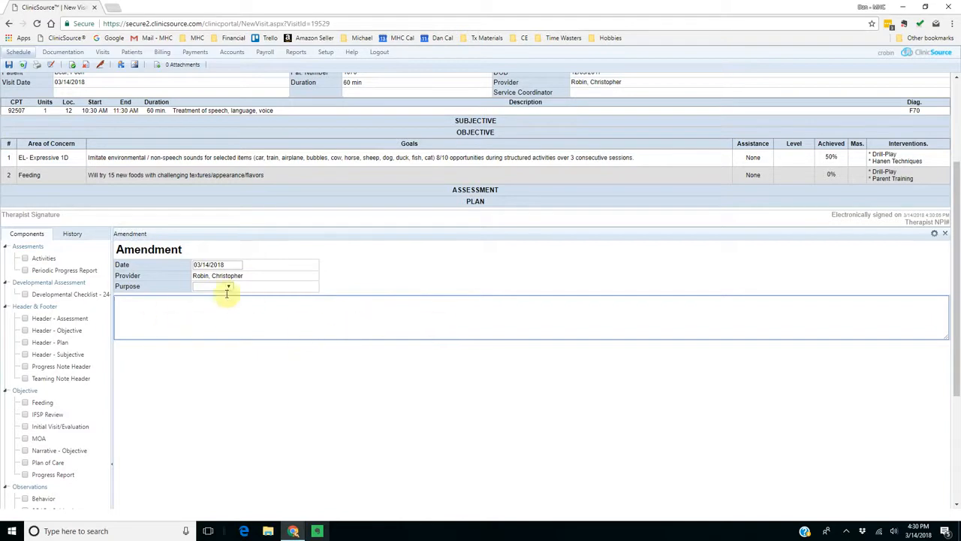
pyautogui.scroll(3, 251, 300)
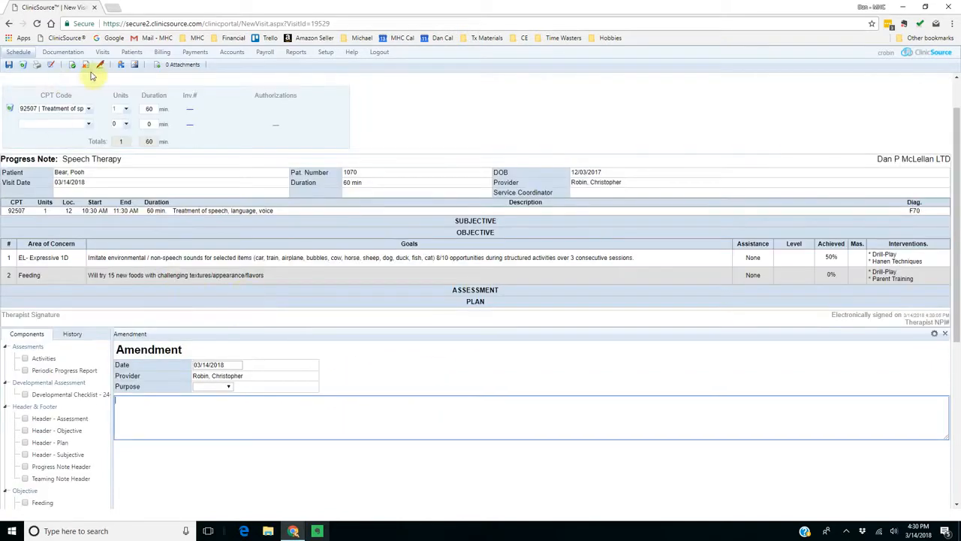
pyautogui.click(100, 64)
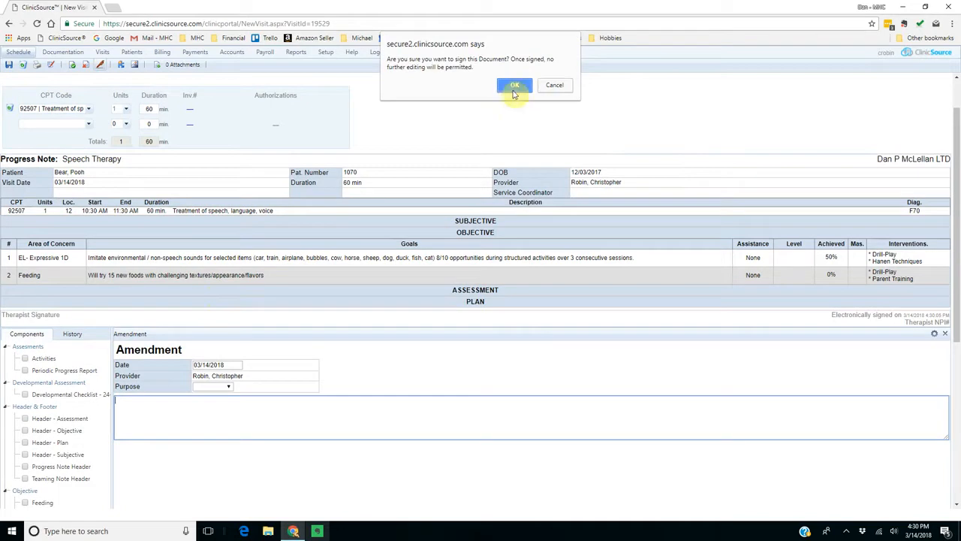
pyautogui.click(514, 87)
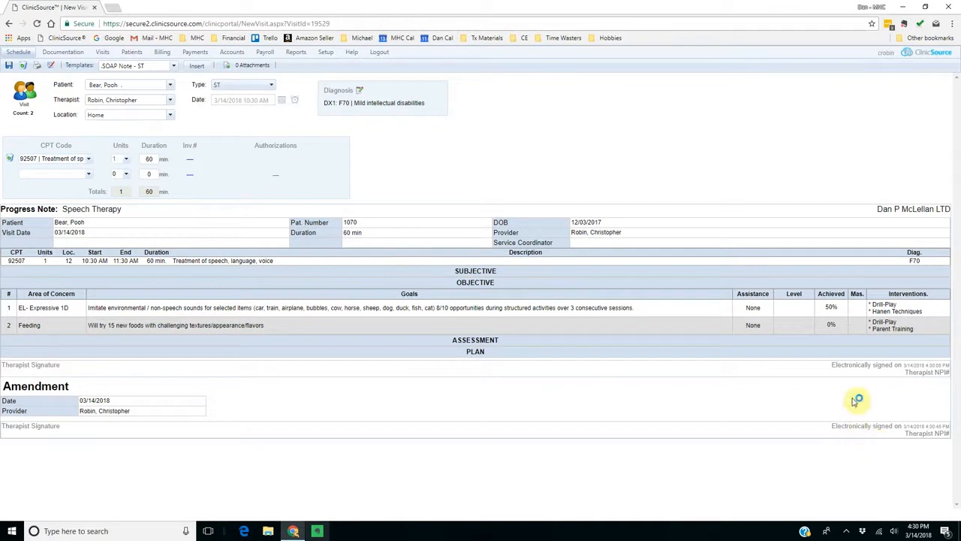
# - Save the amended visit and start a new visit from Thursday's 9:30 AM MOA appointment
pyautogui.click(9, 66)
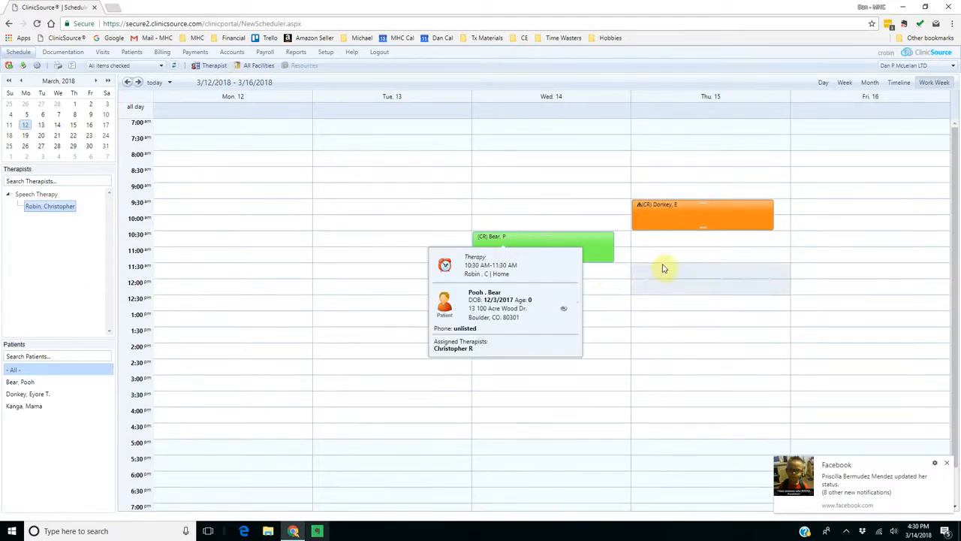
pyautogui.moveTo(681, 220)
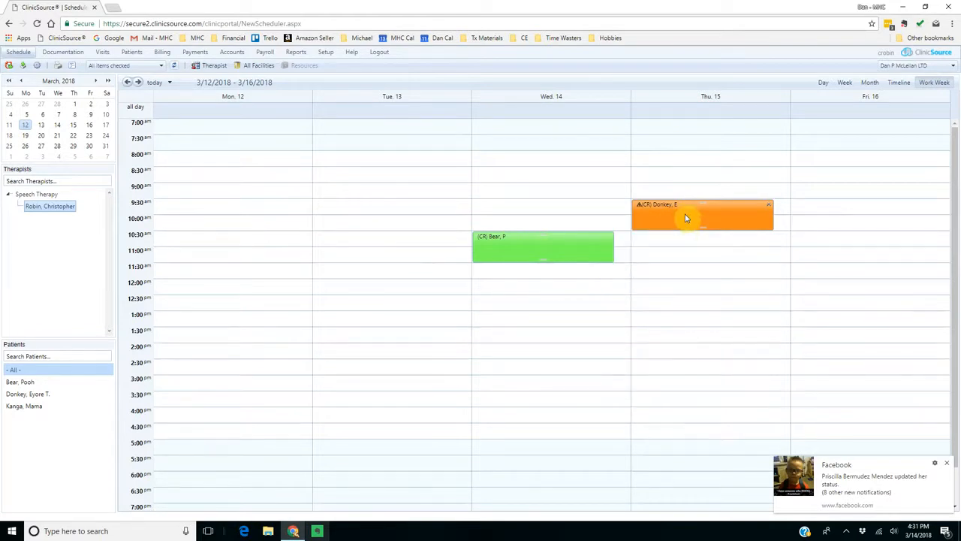
pyautogui.doubleClick(690, 215)
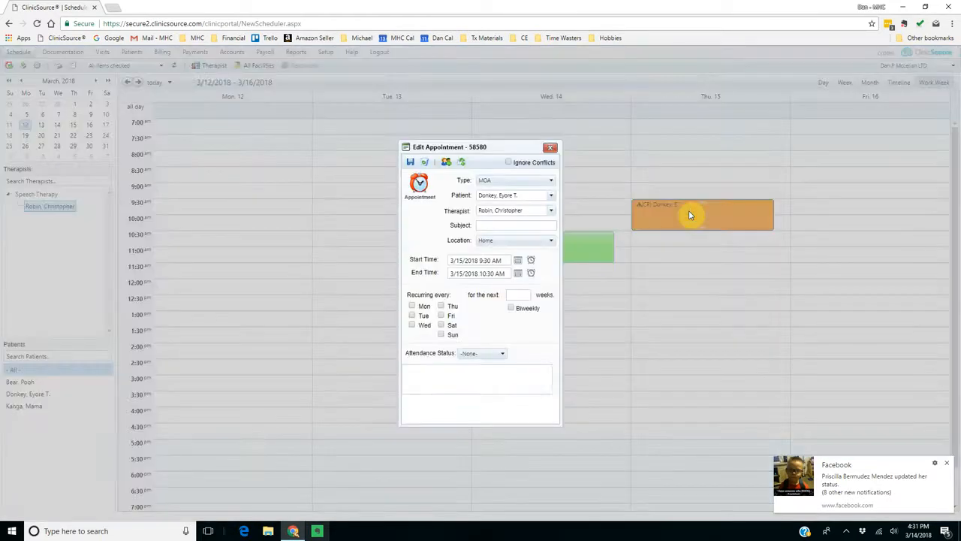
pyautogui.click(448, 164)
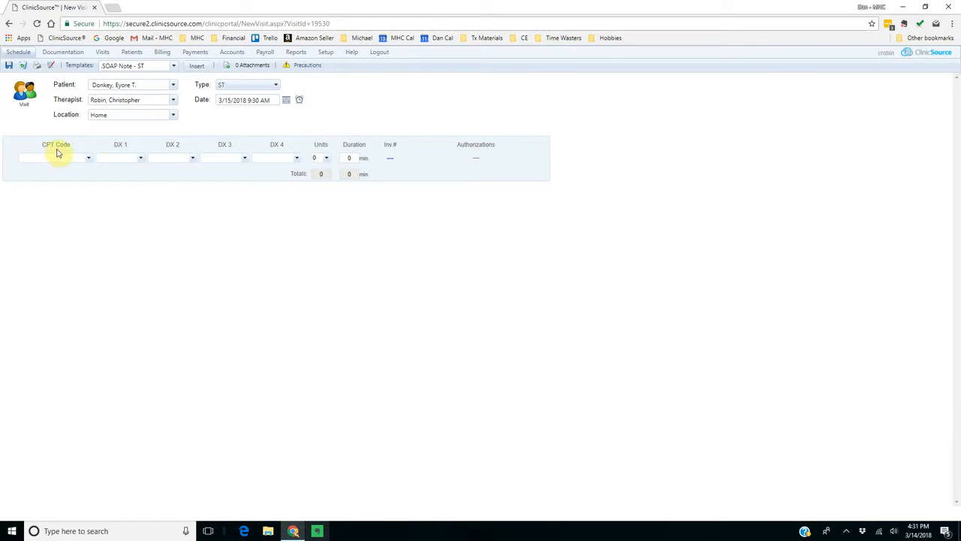
# - Insert the ".SOAP Note - ST - MOA" template into the new visit
pyautogui.click(174, 66)
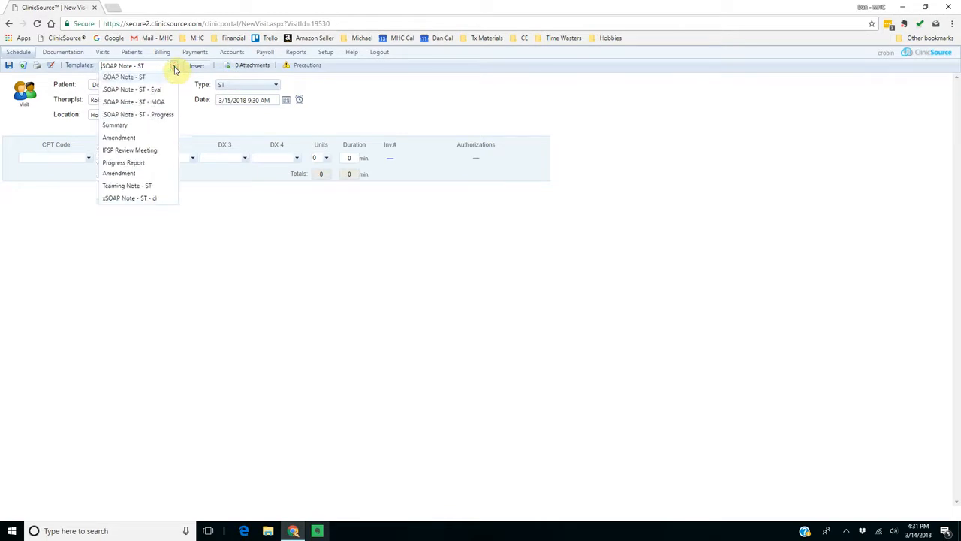
pyautogui.click(132, 103)
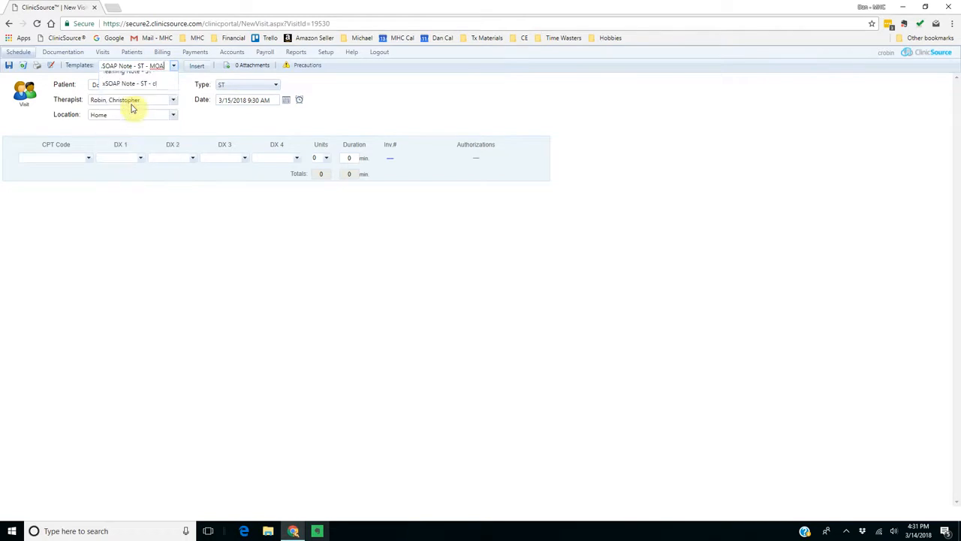
pyautogui.click(197, 65)
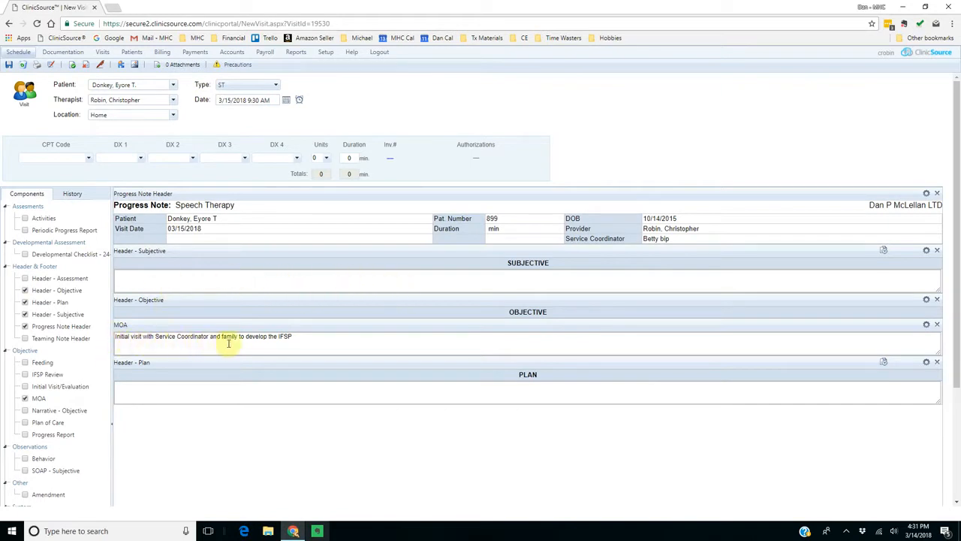
# - Enter "Mom present - child at play - indirect observation" as the Subjective text and "Every other week speech therapy at home" as the Plan
pyautogui.click(307, 281)
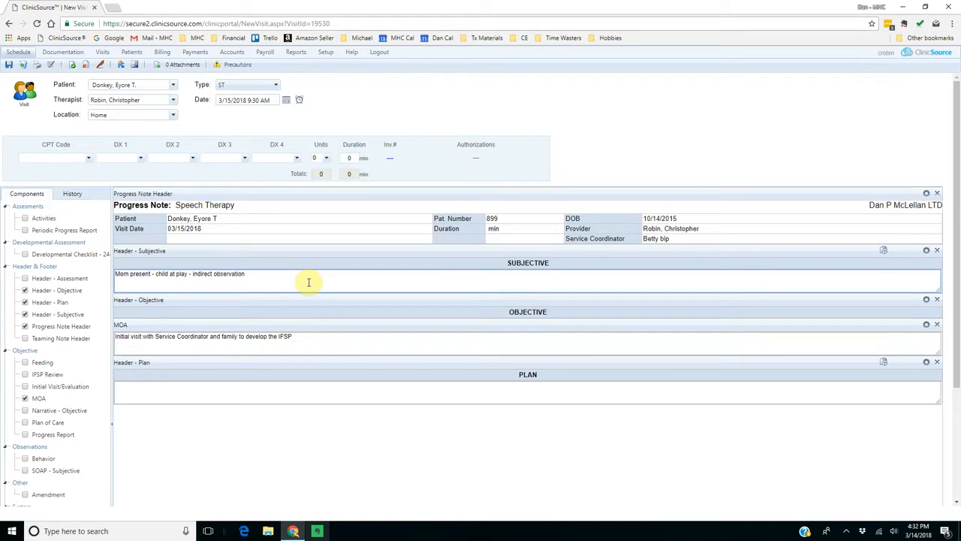
pyautogui.click(208, 394)
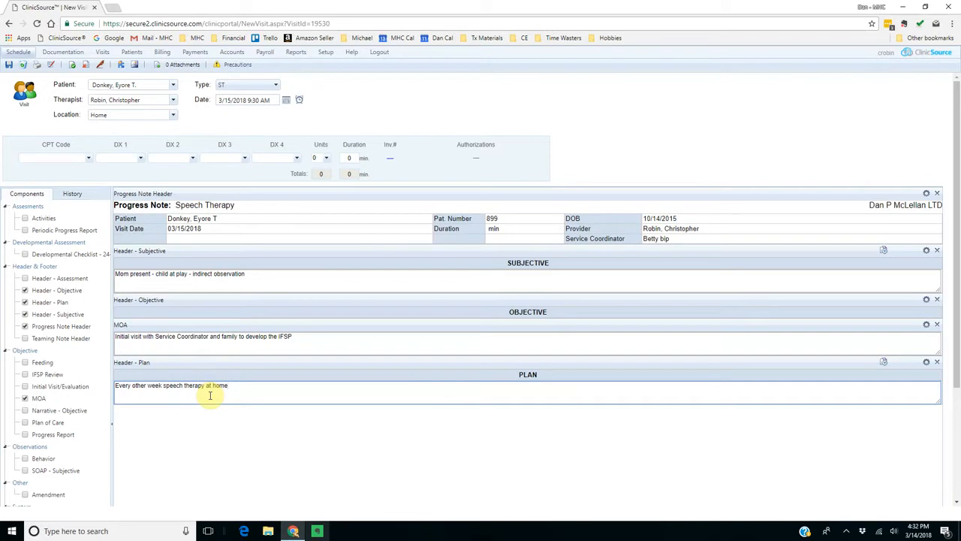
# - Electronically sign the MOA visit note, confirm the signature, and check Thursday's appointment on the schedule
pyautogui.click(102, 65)
pyautogui.click(516, 85)
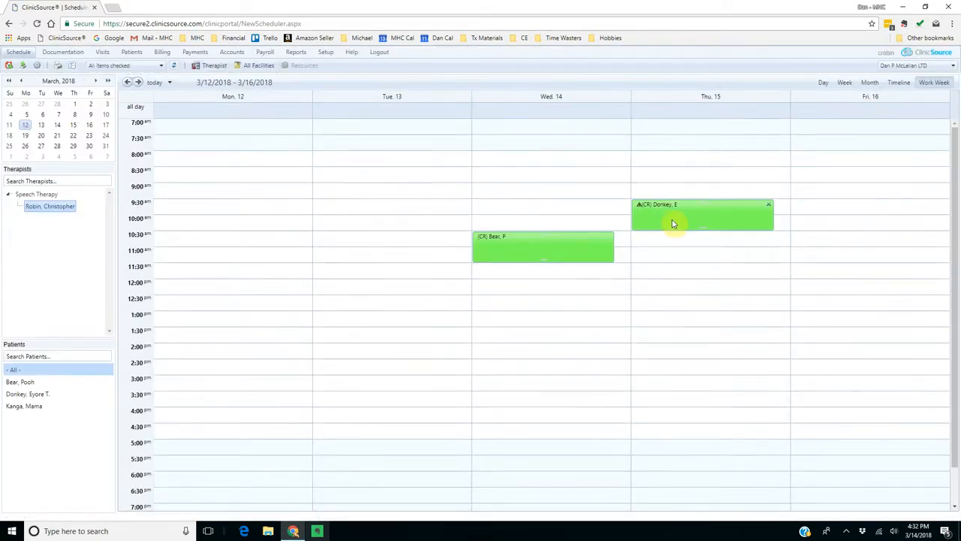
pyautogui.moveTo(673, 222)
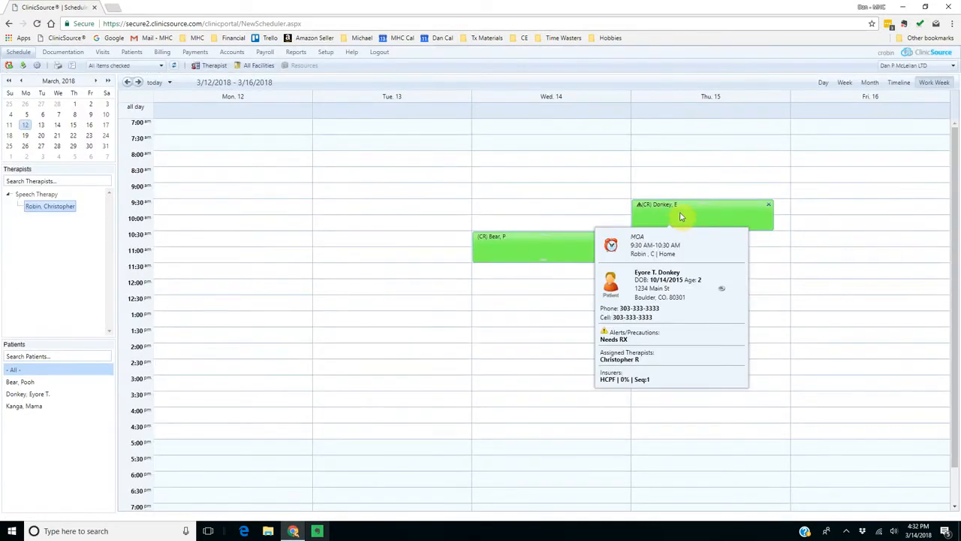